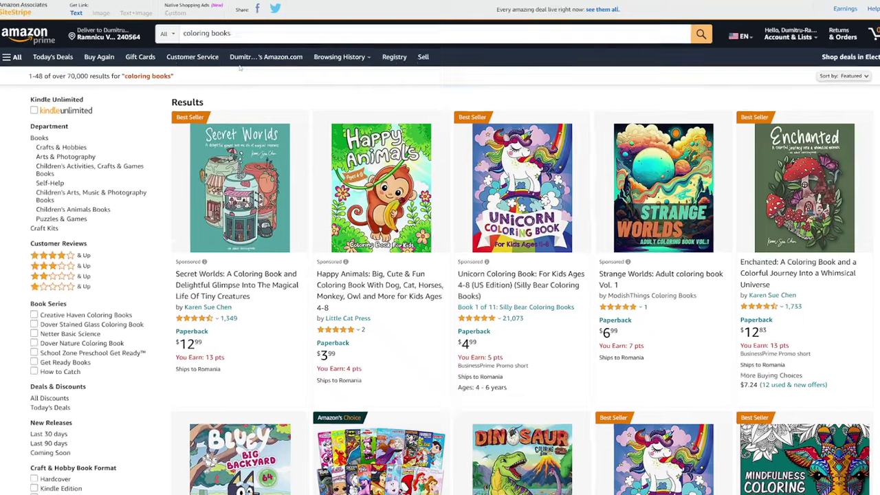
Step: Edit the 'coloring books' search query, then dismiss the suggestions to return to results
click(204, 37)
triple_click(203, 37)
click(233, 31)
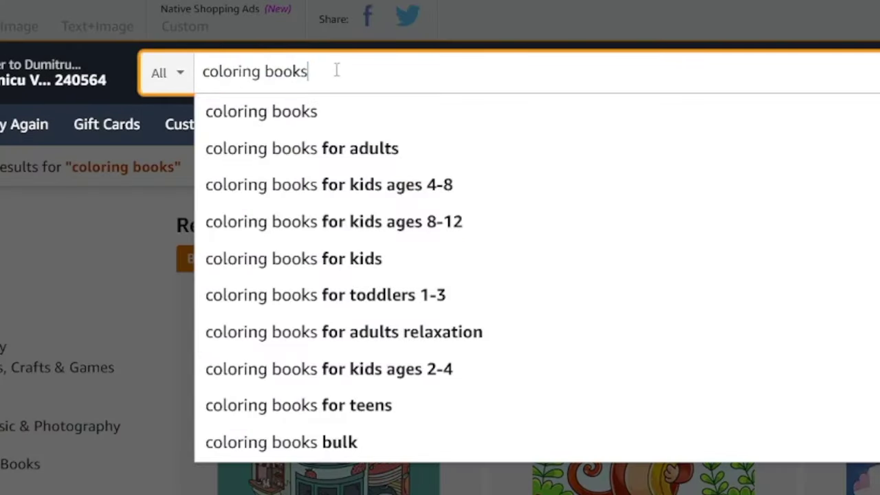
click(133, 209)
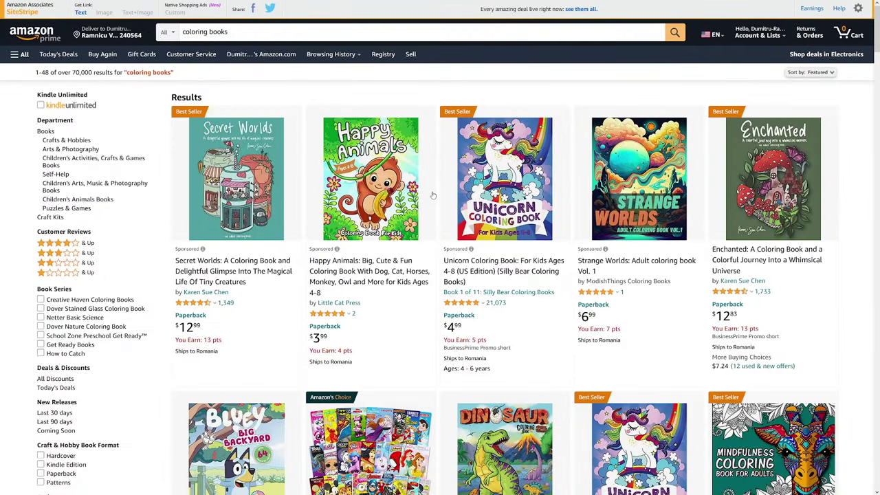
Step: Scroll through the leonardo.ai landing page's feature sections and example images
scroll(433, 195, down, 2)
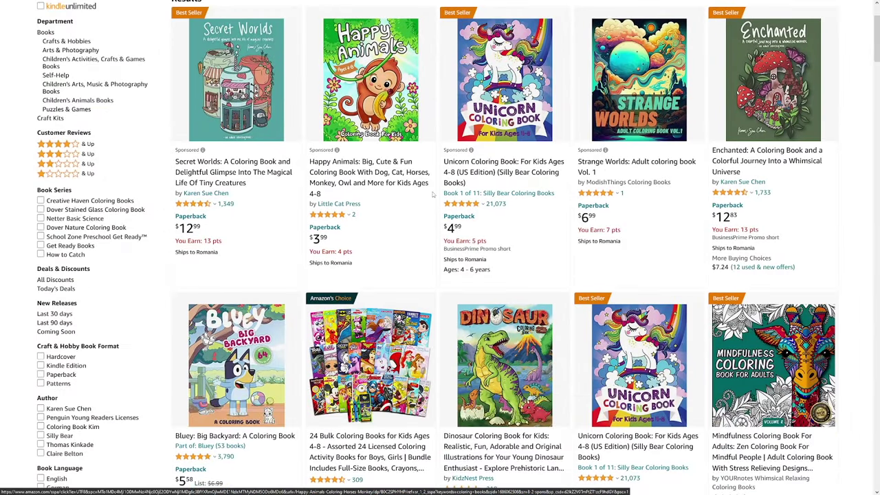
scroll(432, 195, up, 1)
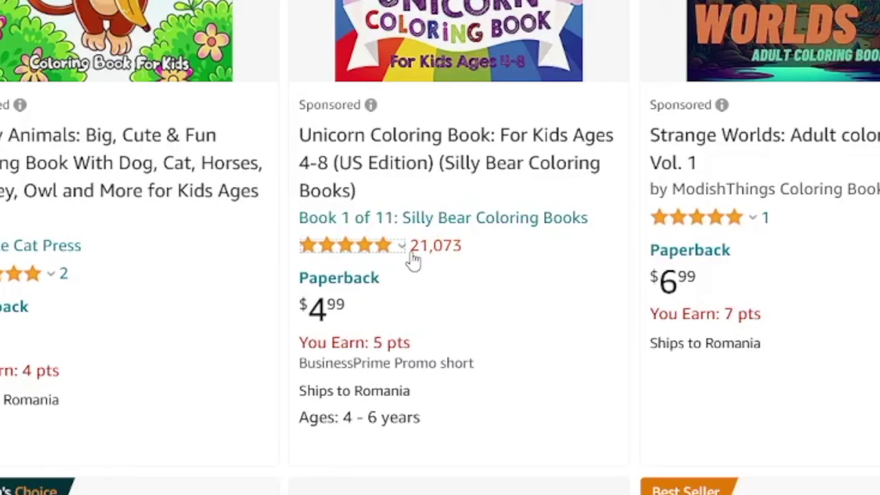
drag(412, 260, 435, 277)
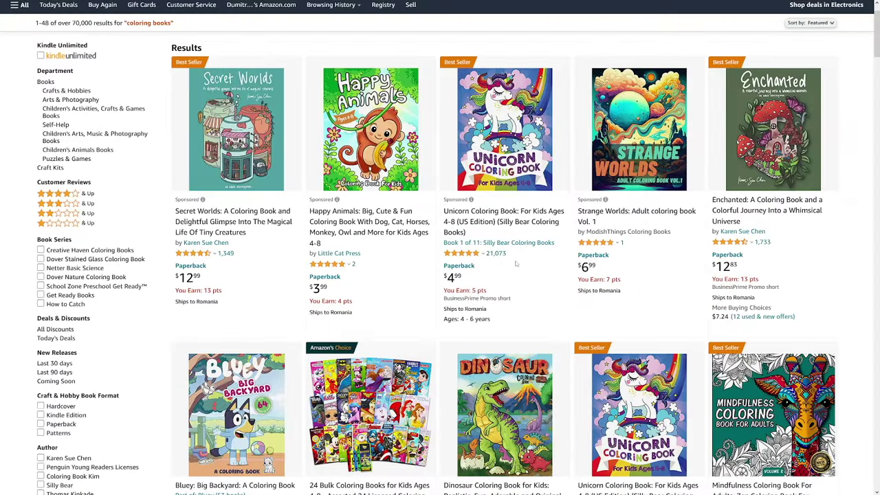
scroll(517, 260, down, 5)
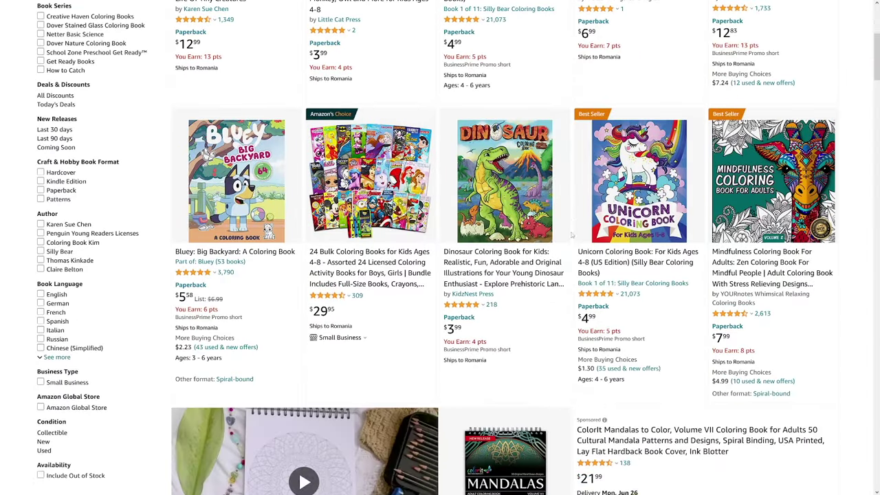
scroll(571, 235, down, 1)
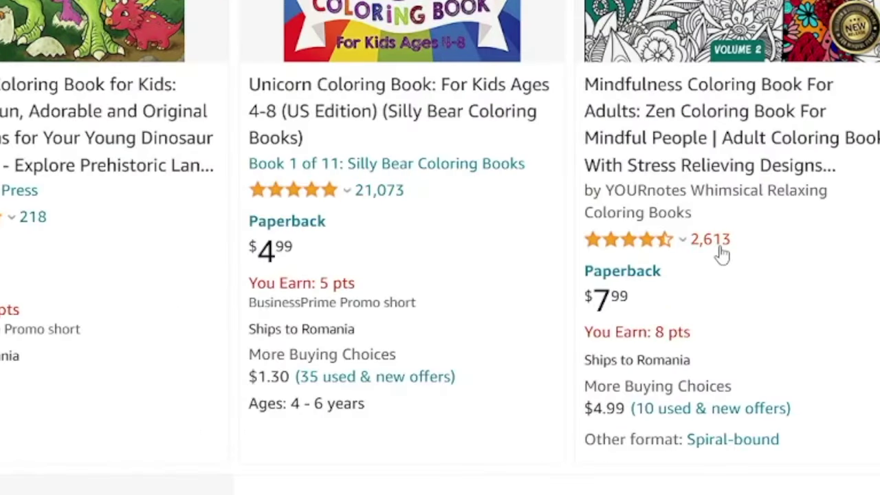
scroll(721, 254, down, 7)
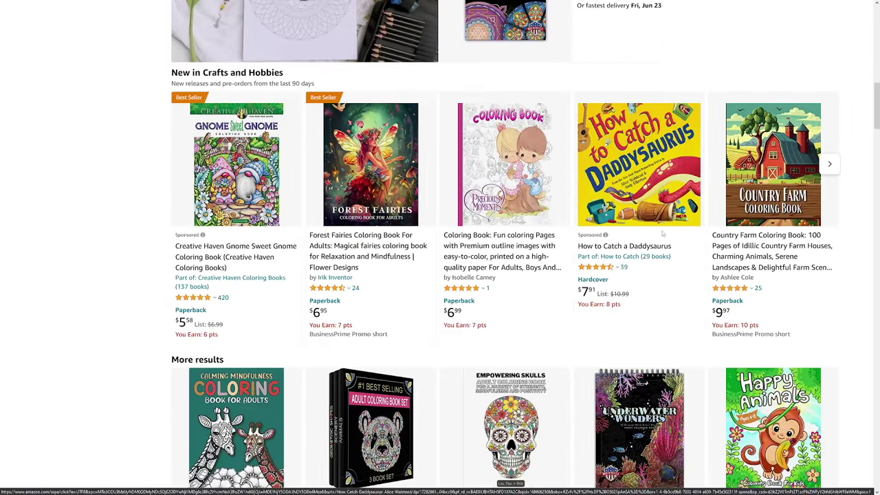
scroll(661, 235, down, 1)
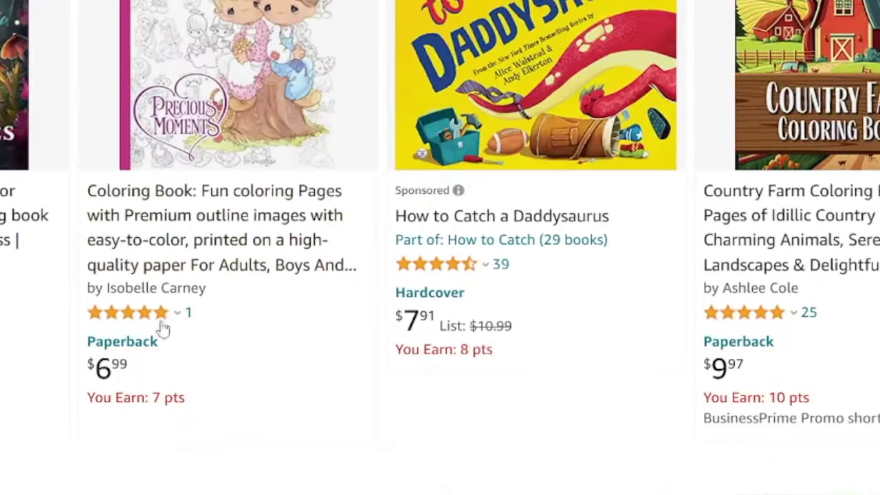
scroll(797, 292, down, 3)
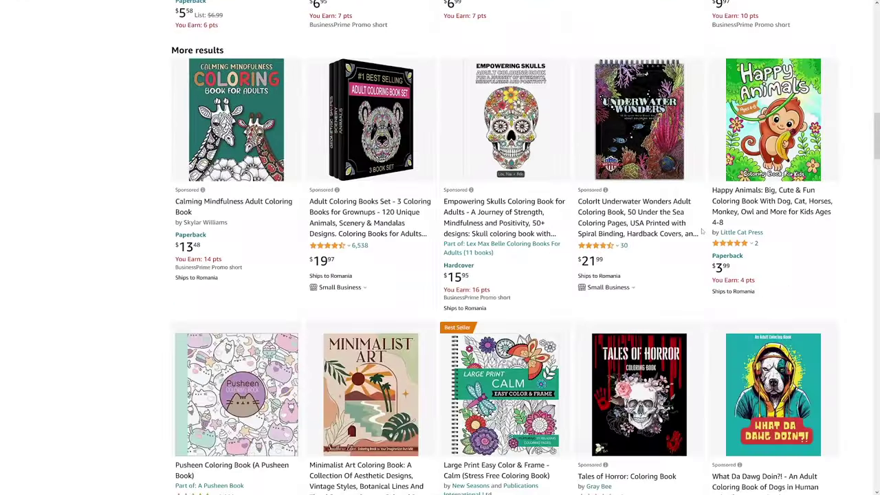
scroll(533, 235, down, 1)
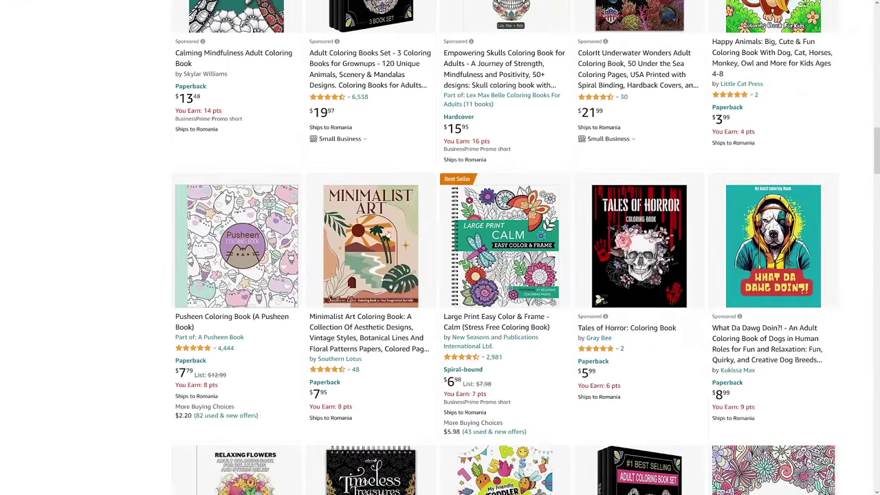
scroll(231, 270, down, 2)
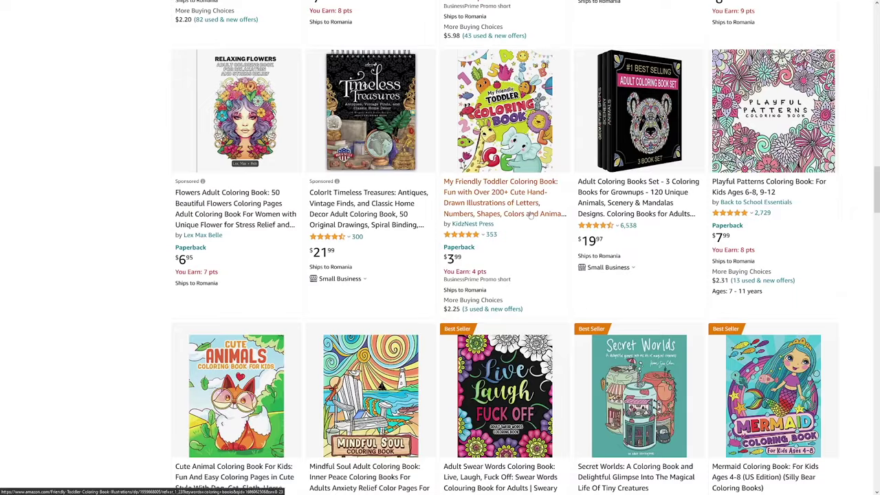
scroll(567, 202, down, 2)
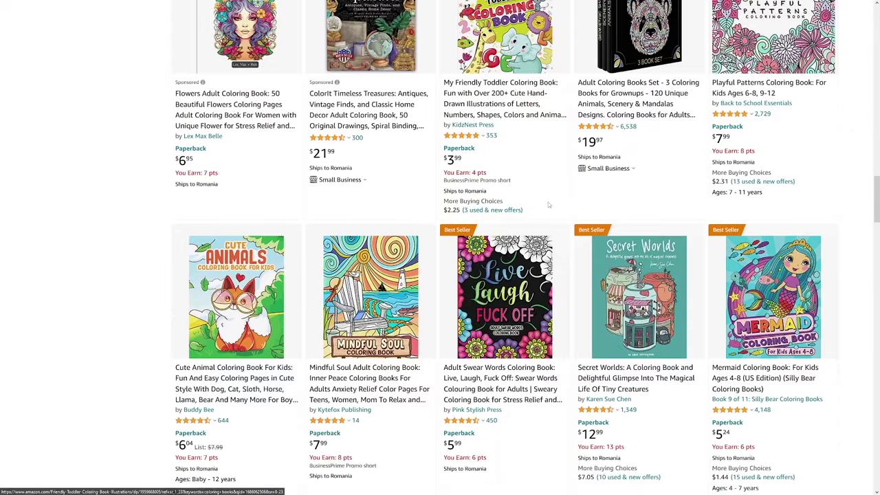
scroll(568, 202, down, 2)
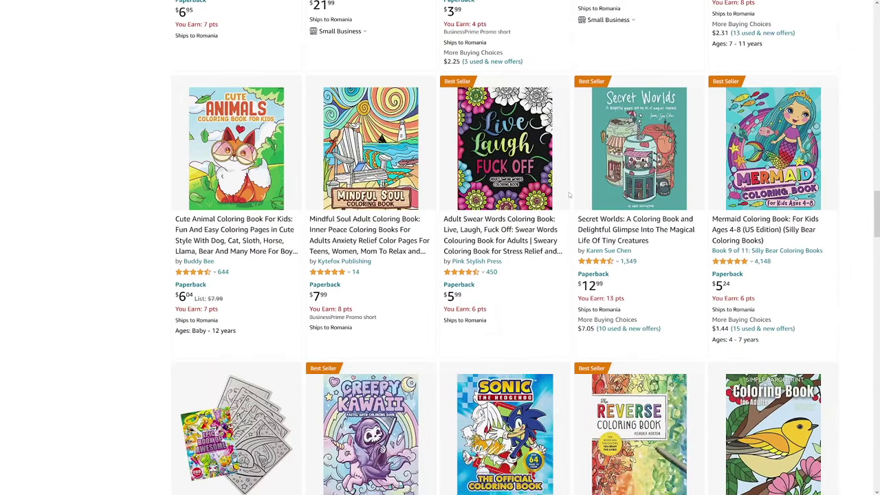
scroll(569, 195, down, 4)
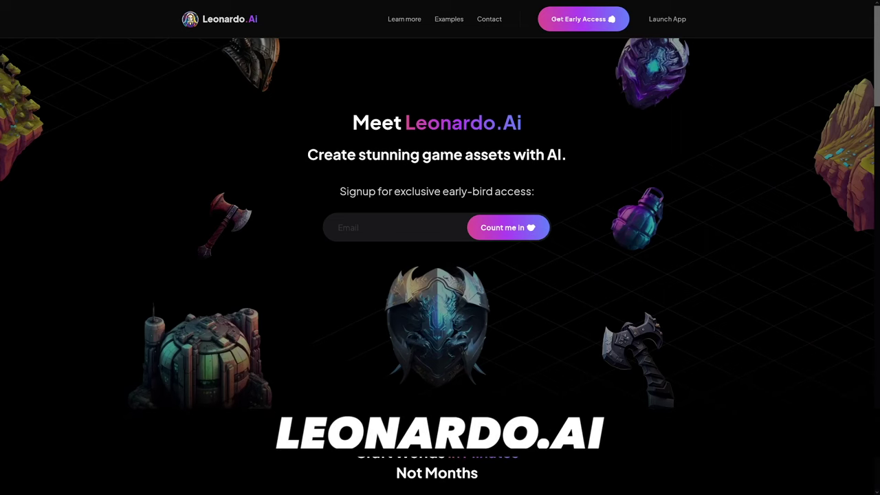
scroll(418, 193, down, 8)
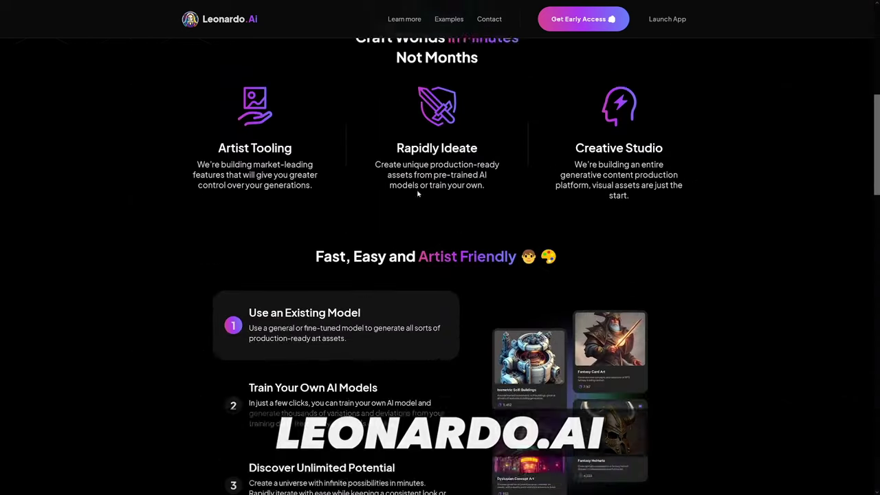
scroll(477, 233, down, 7)
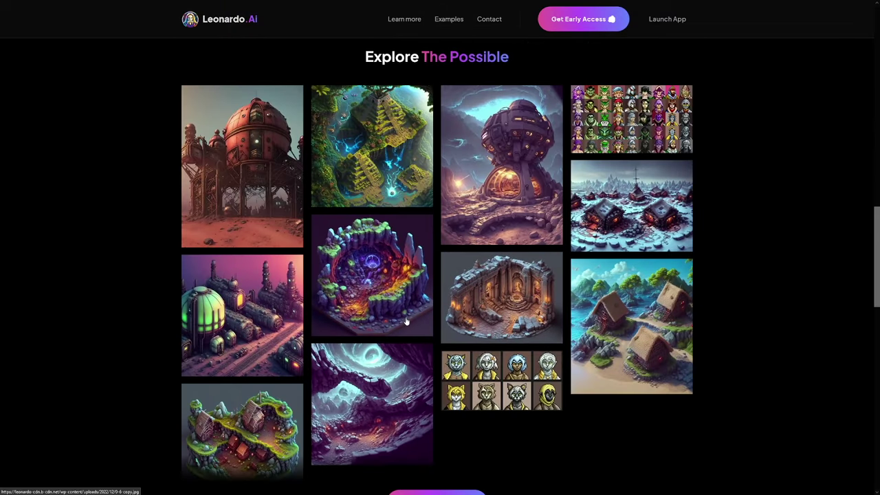
scroll(376, 314, down, 5)
scroll(395, 173, down, 5)
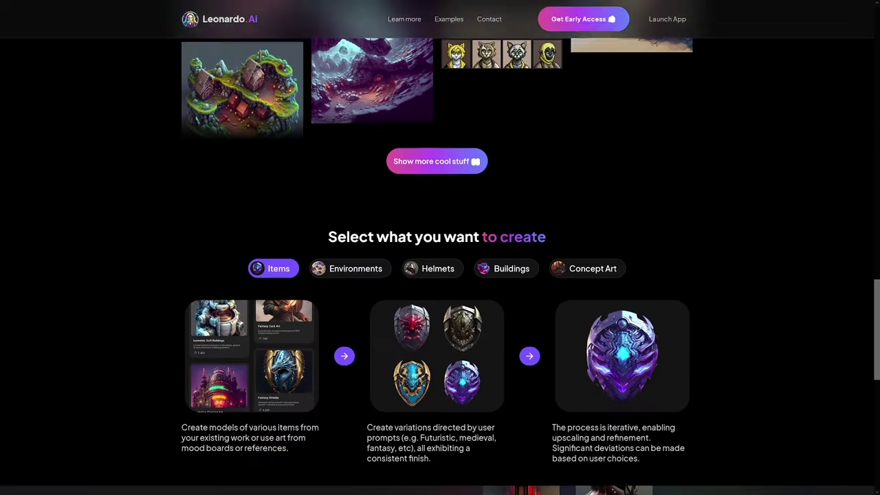
scroll(461, 273, up, 15)
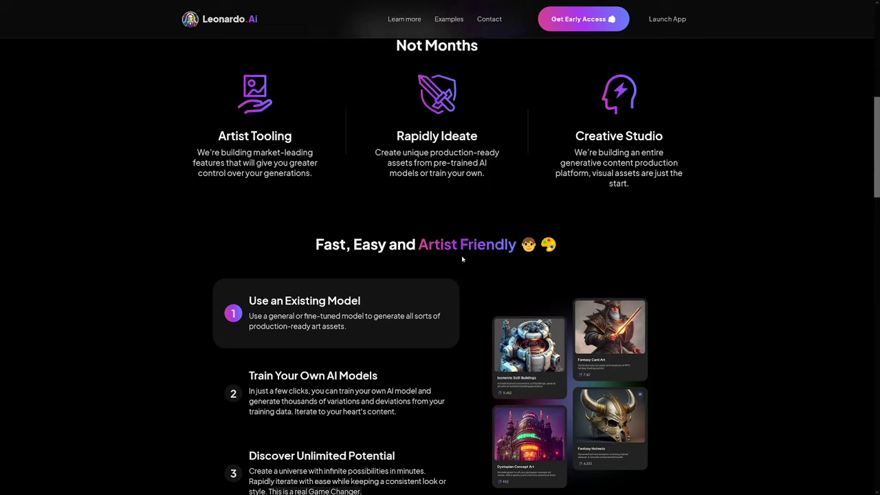
Step: Sign in to the Leonardo.Ai app and enter the dashboard via whitelisted access
scroll(462, 258, up, 6)
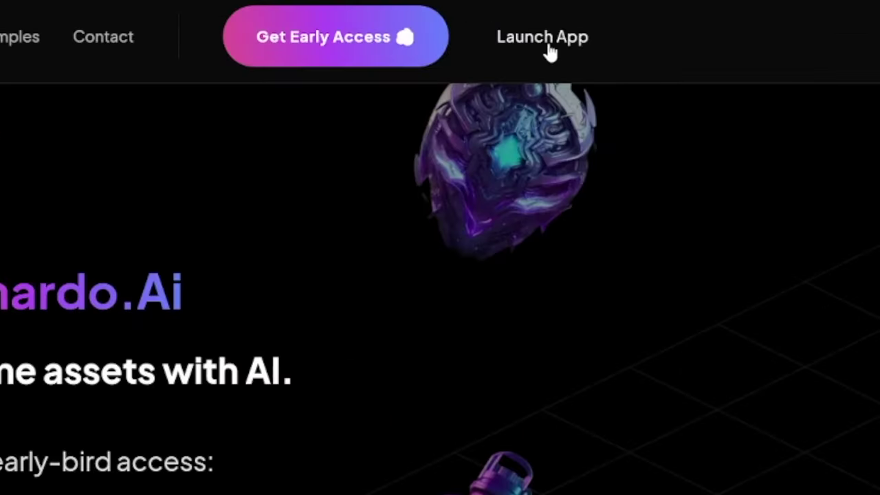
click(547, 48)
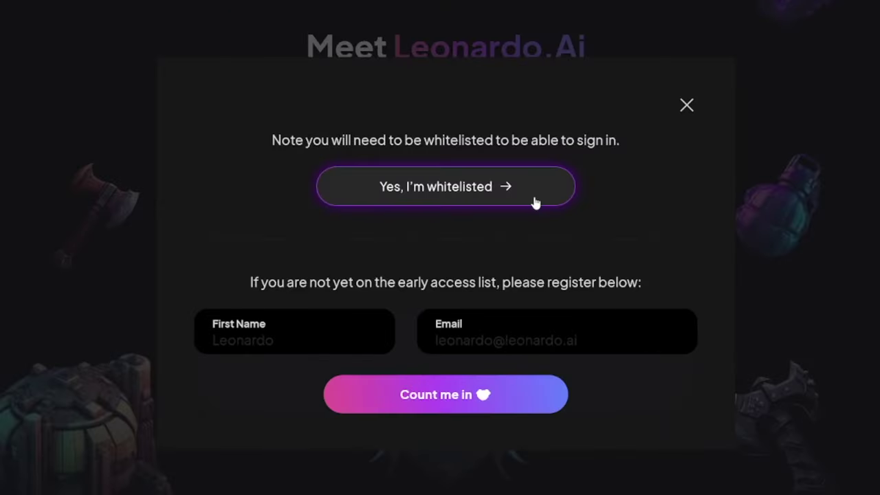
click(508, 192)
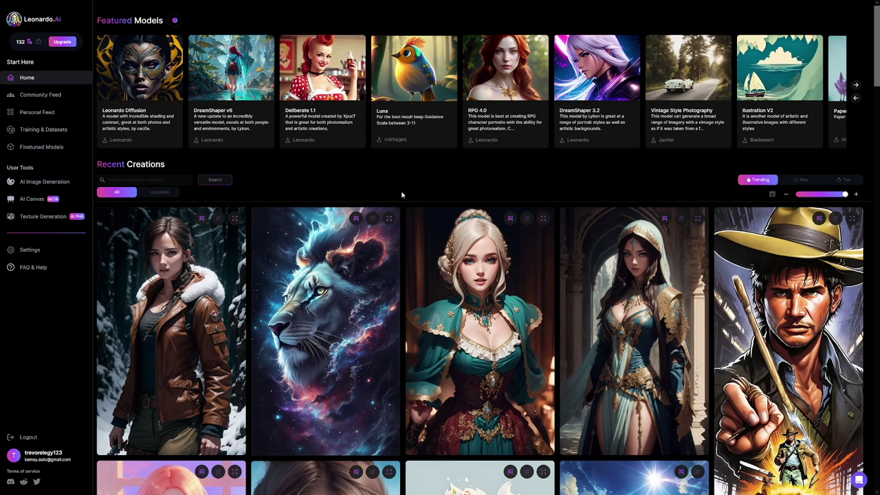
Step: Scroll the Recent Creations grid and open the old African woman portrait
scroll(402, 195, down, 3)
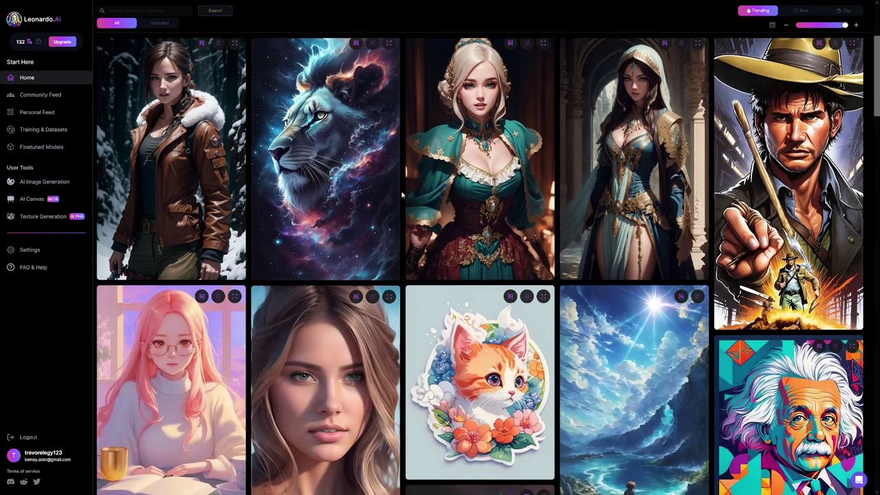
scroll(402, 196, down, 4)
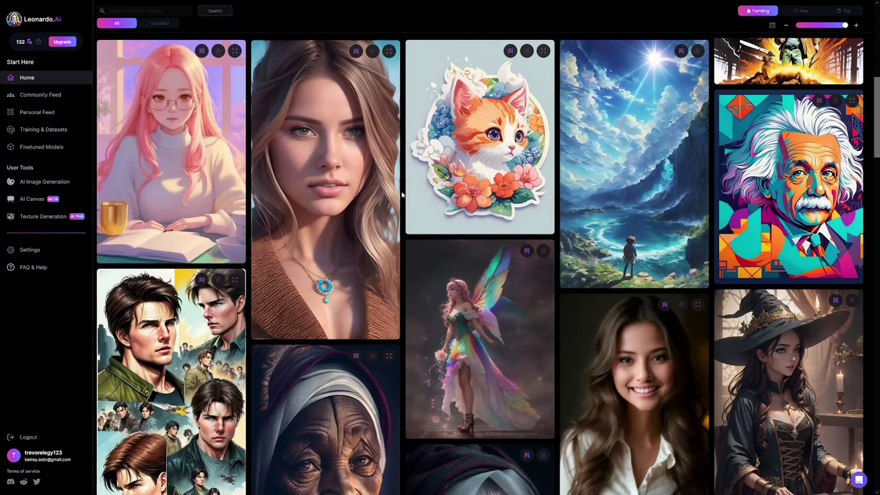
scroll(402, 195, down, 4)
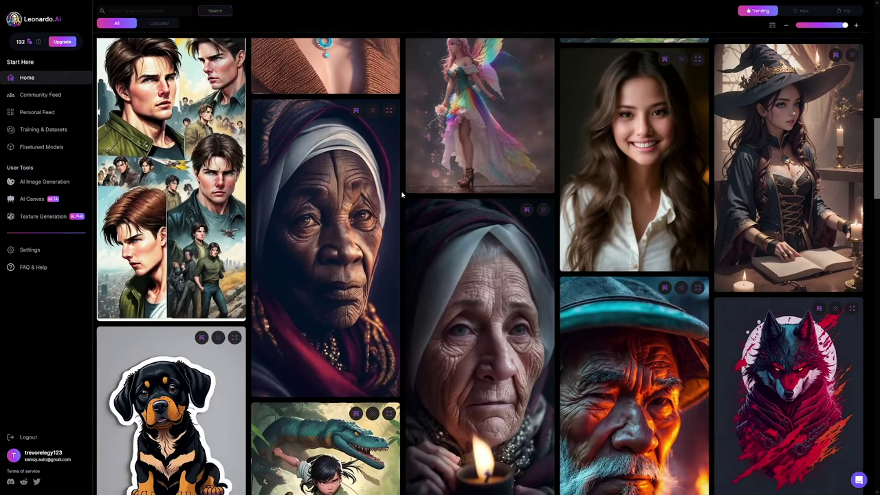
click(329, 212)
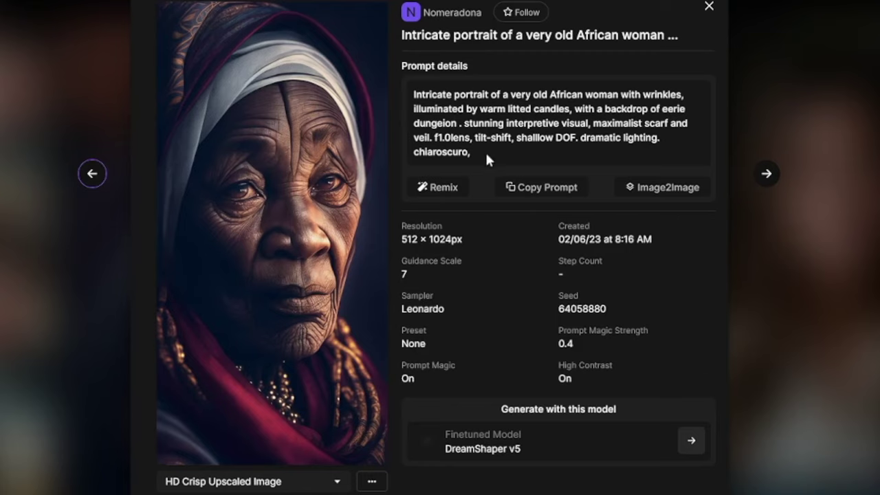
Step: Copy the old African woman portrait's full prompt, then close the image modal
drag(468, 151, 412, 92)
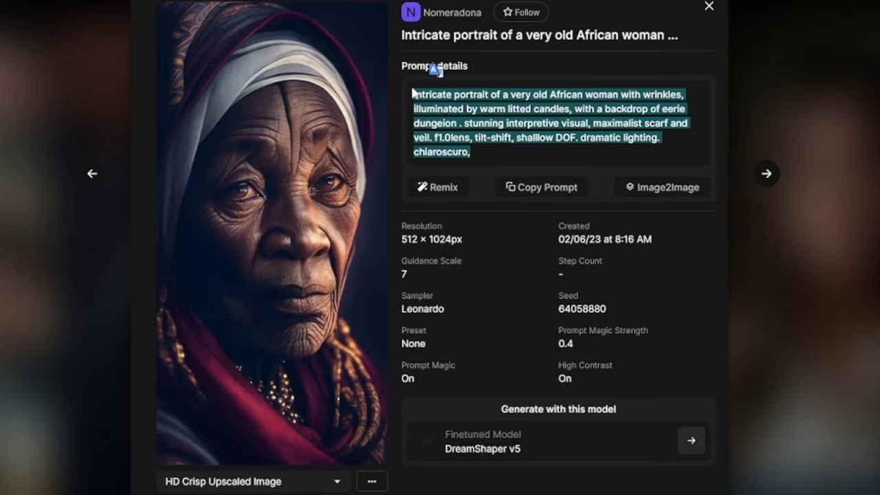
click(541, 187)
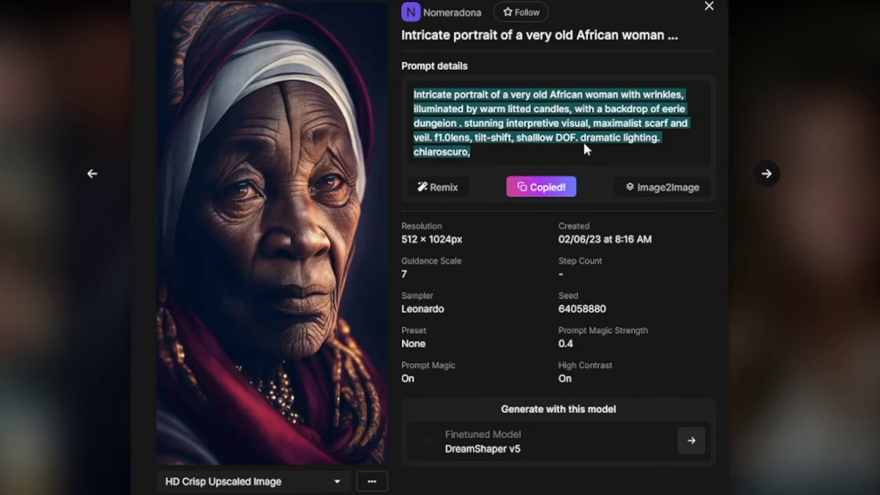
click(709, 6)
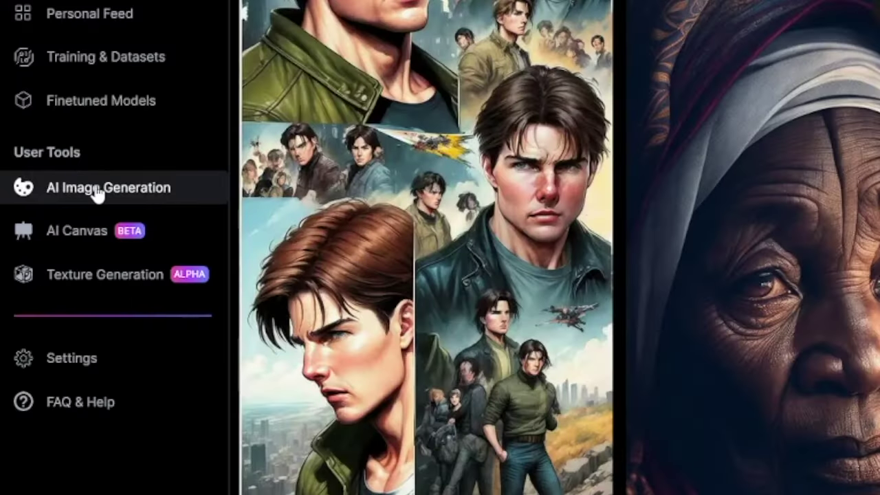
Step: Replace the countryside prompt with the old woman prompt, generate, and view the candlelit portrait
click(96, 187)
key(ctrl+v)
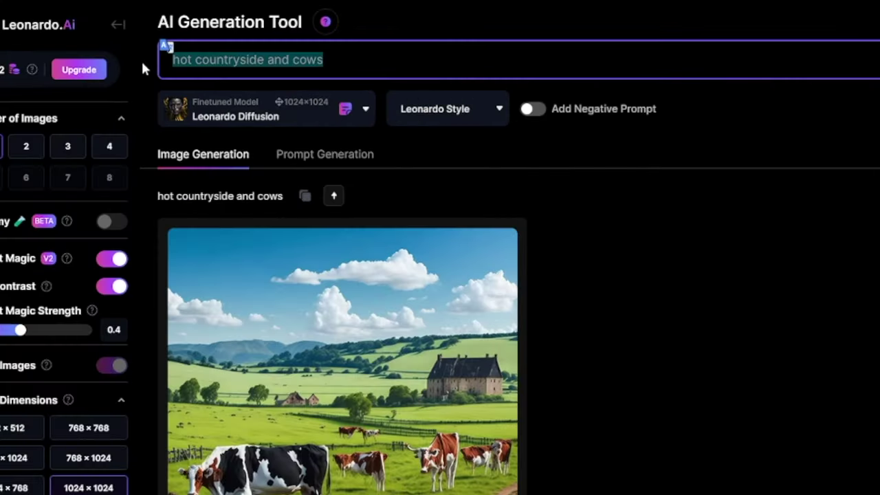
key(ctrl+v)
key(Return)
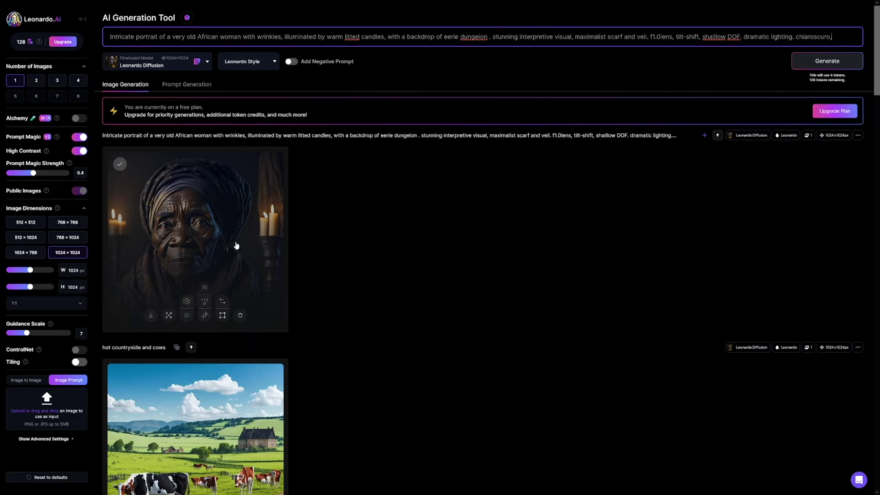
click(235, 245)
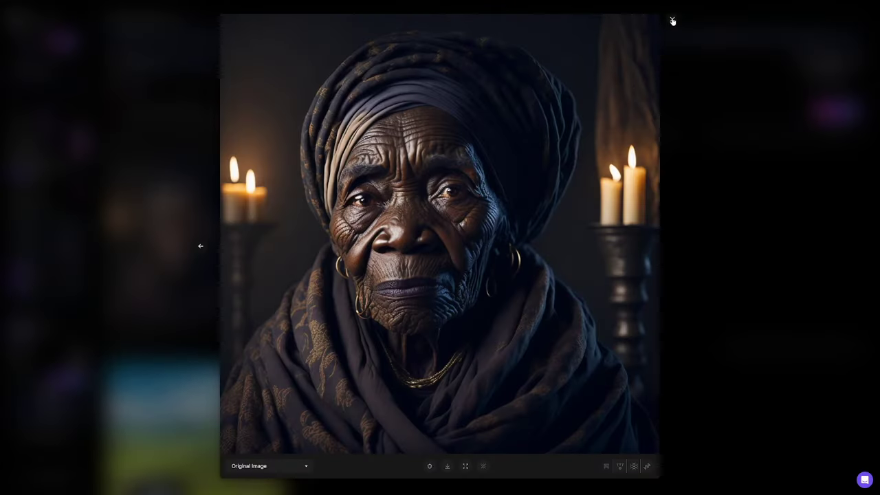
Step: Close the full-size viewer of the new candlelit portrait
click(672, 21)
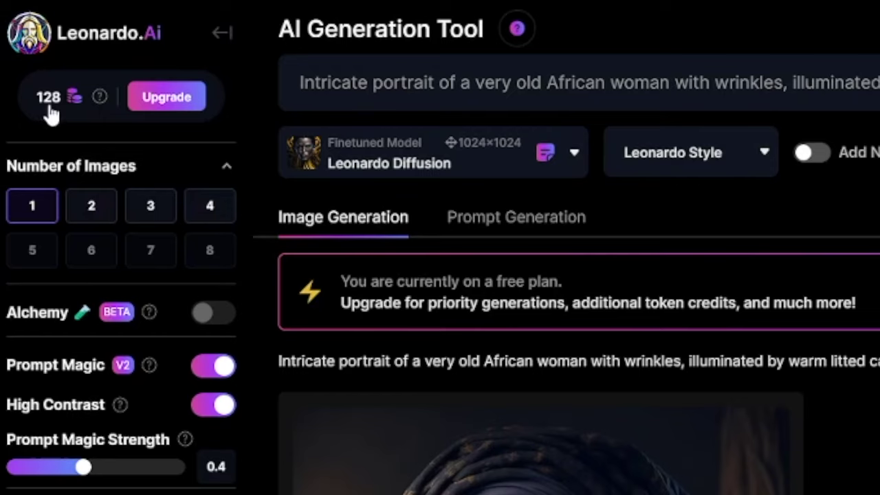
Step: Check the token counter's help information in the generation tool
mouse_move(101, 105)
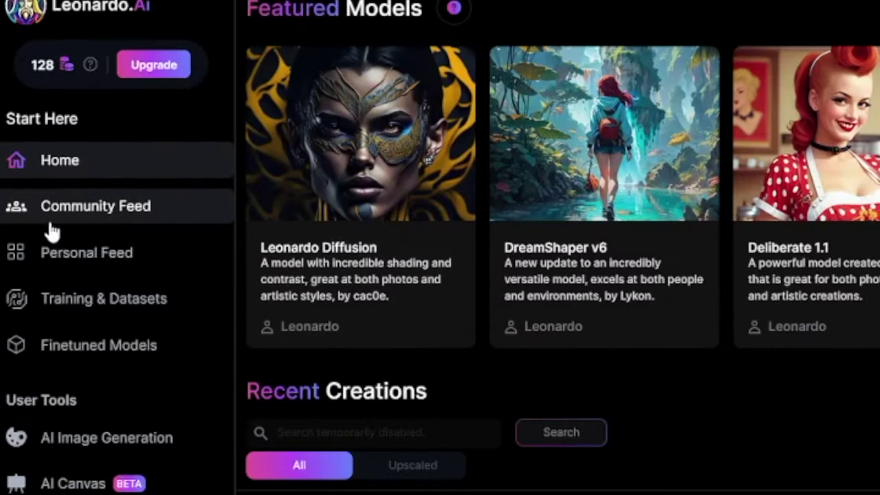
Step: Filter Community finetuned models to Characters and open the Anime Girl Coloring Book model
click(100, 347)
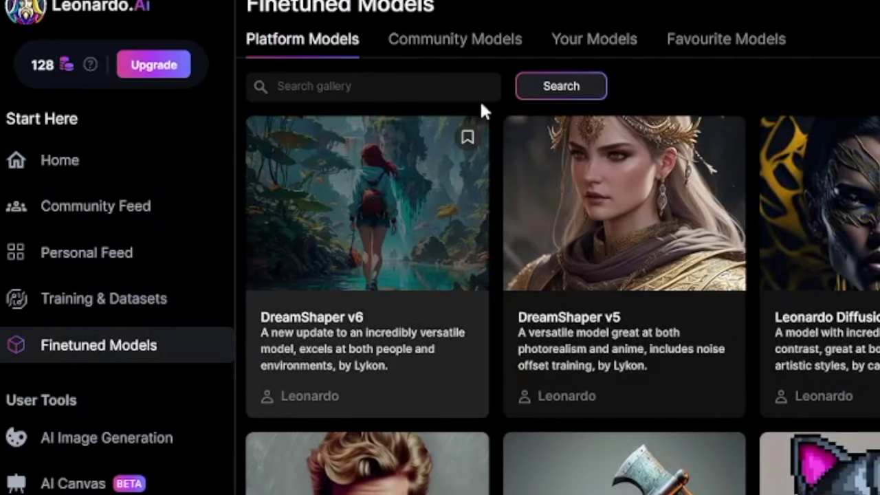
click(497, 44)
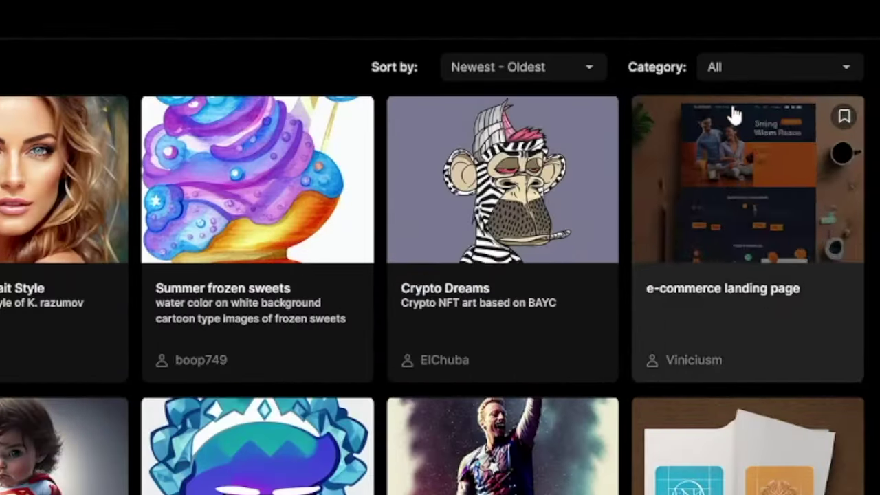
click(819, 53)
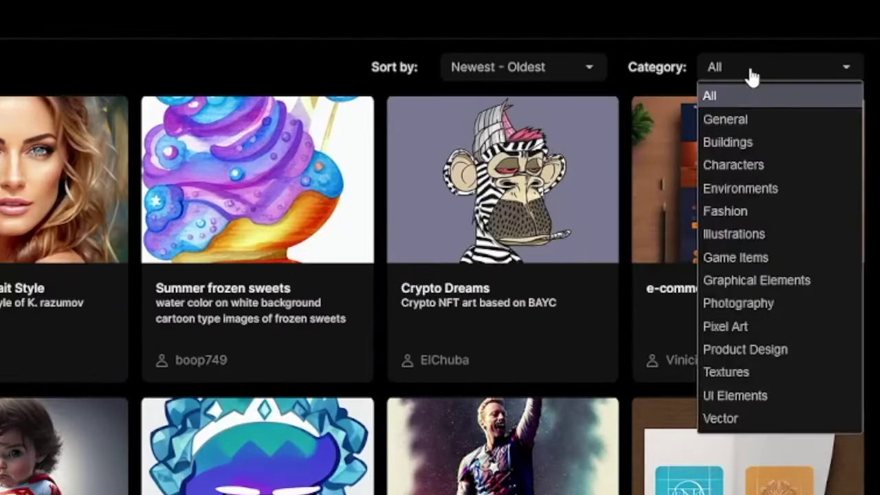
click(759, 163)
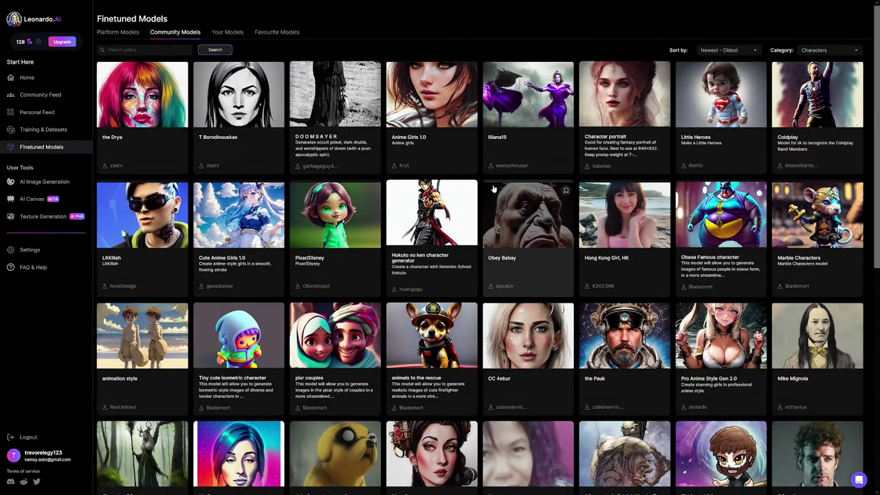
scroll(493, 187, down, 9)
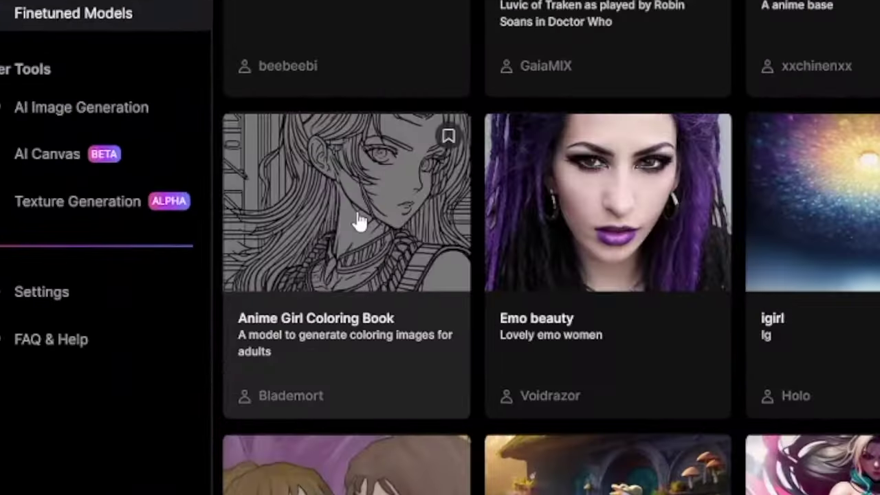
click(329, 332)
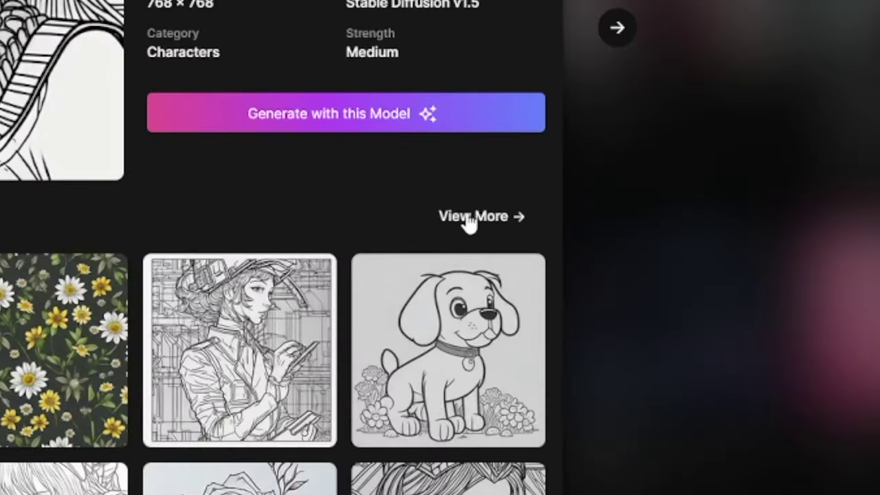
Step: Browse all coloring-page images created with the Anime Girl Coloring Book model
click(469, 218)
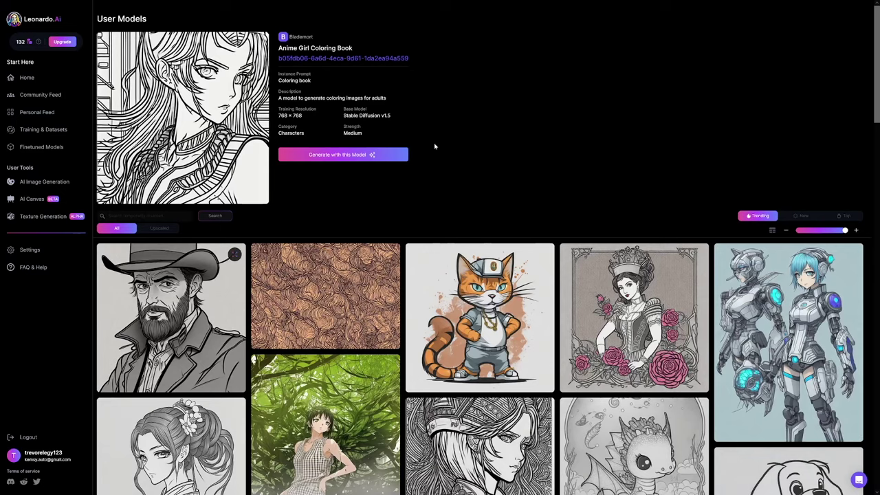
scroll(434, 170, down, 4)
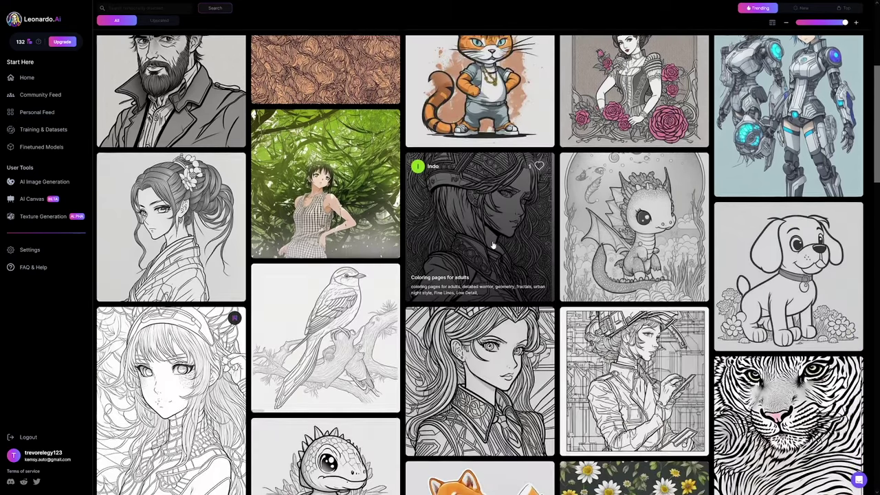
scroll(493, 239, down, 1)
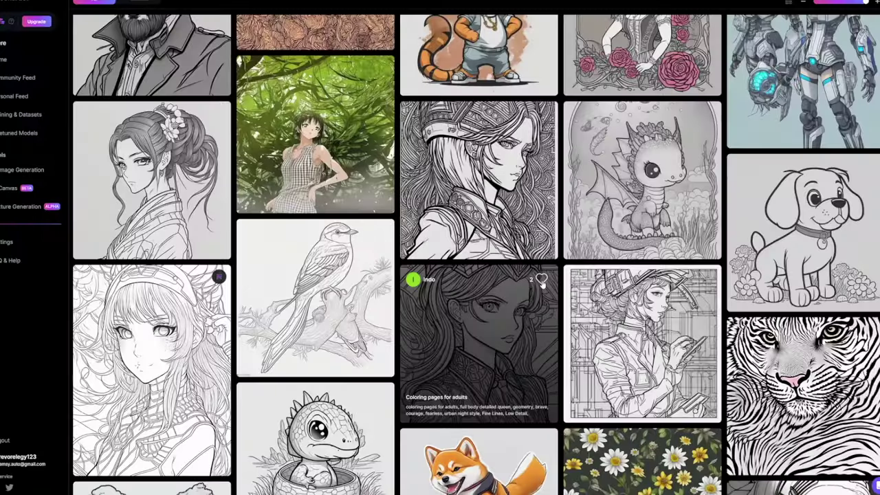
scroll(362, 255, down, 3)
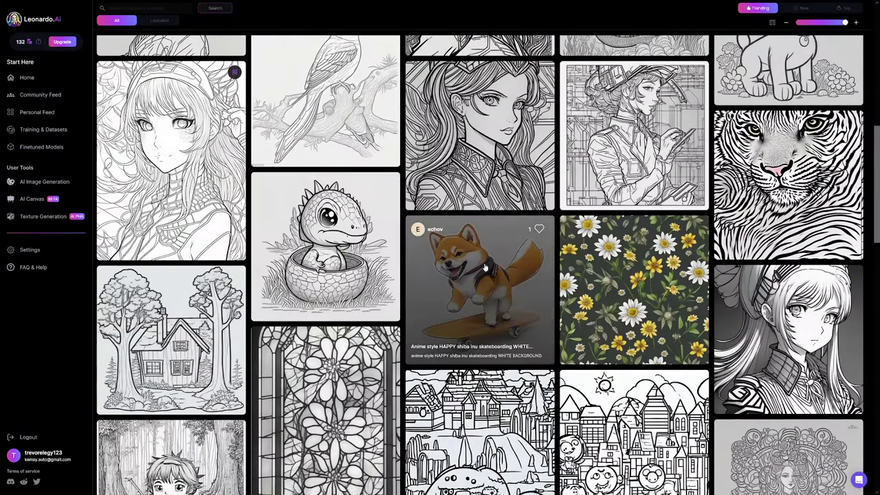
scroll(439, 274, down, 2)
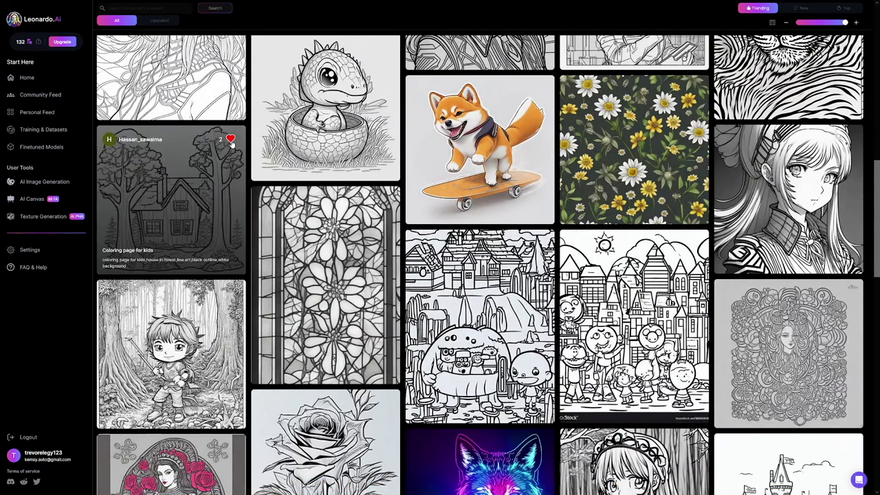
scroll(506, 283, down, 3)
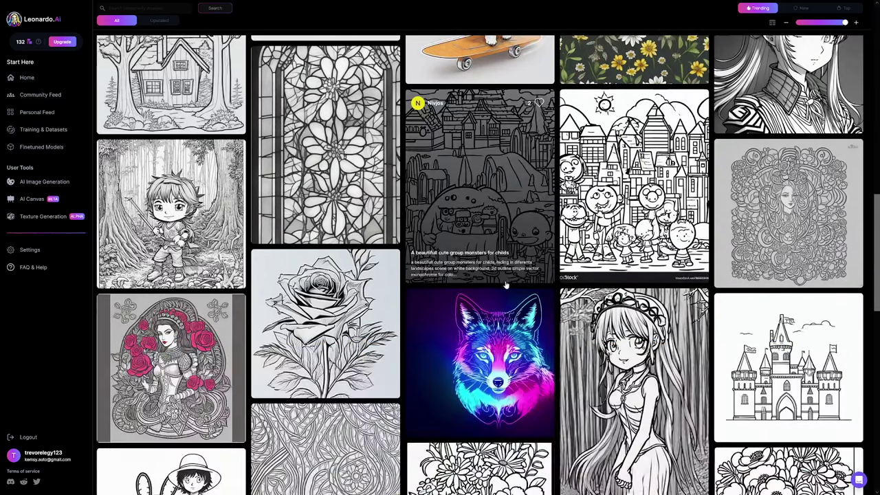
scroll(506, 284, down, 2)
scroll(465, 220, down, 3)
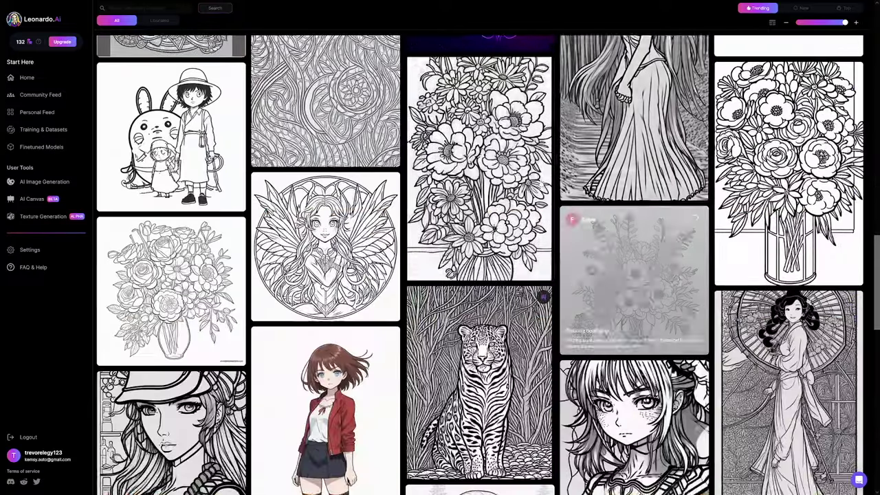
scroll(464, 219, down, 4)
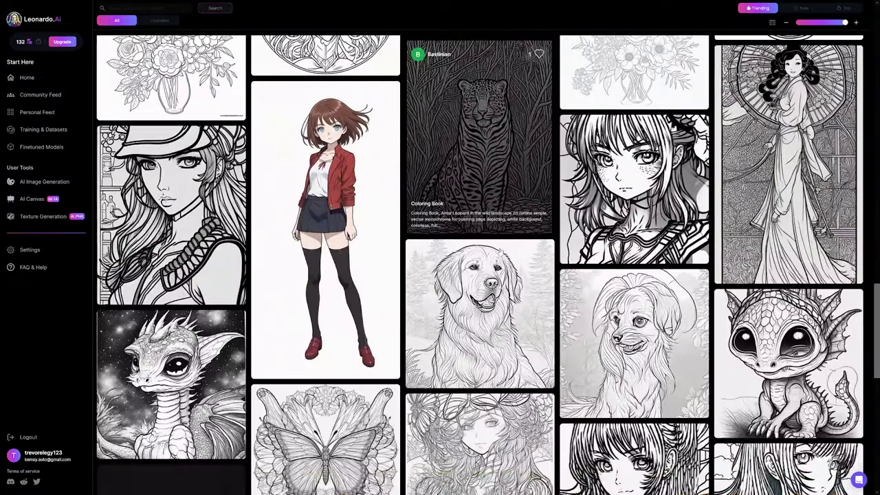
scroll(637, 229, up, 4)
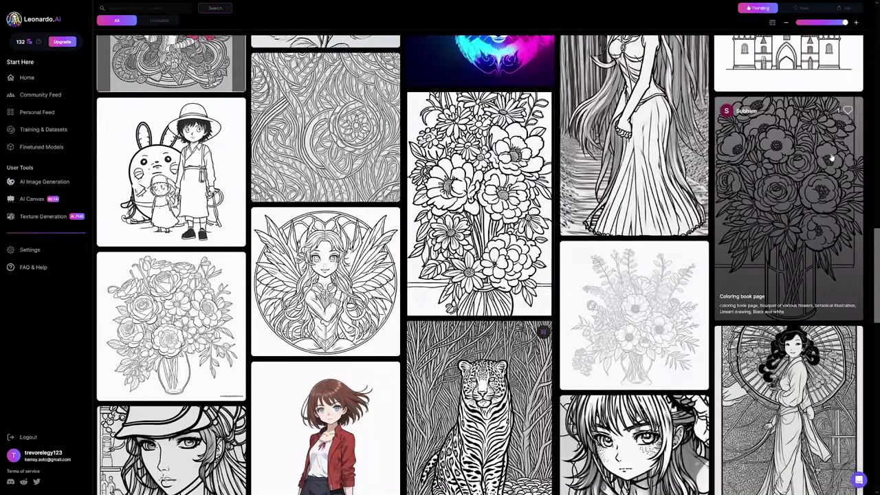
scroll(459, 245, down, 6)
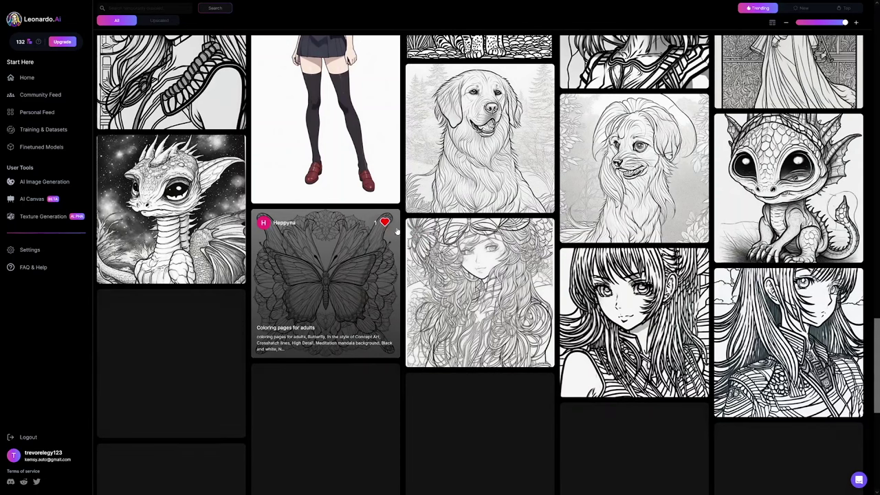
scroll(508, 261, down, 3)
scroll(508, 261, up, 4)
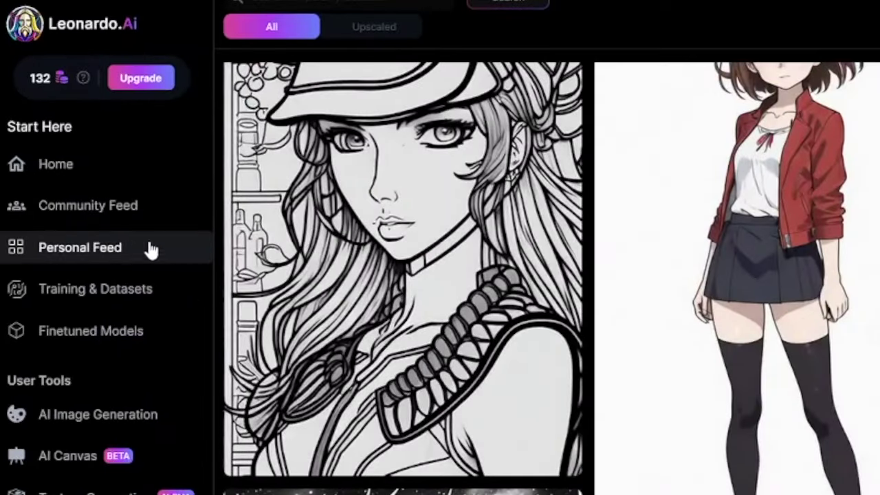
Step: Open the cartoon puppy coloring page's details from the Personal Feed's Liked Feed
click(123, 251)
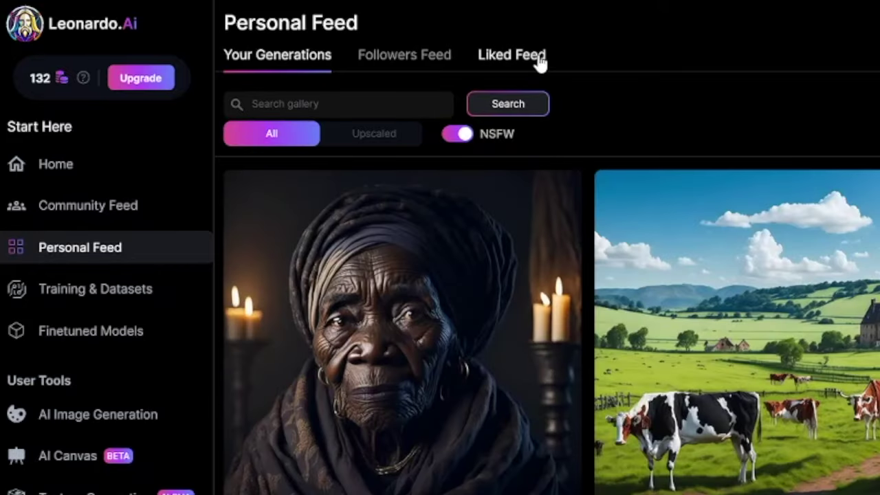
click(539, 60)
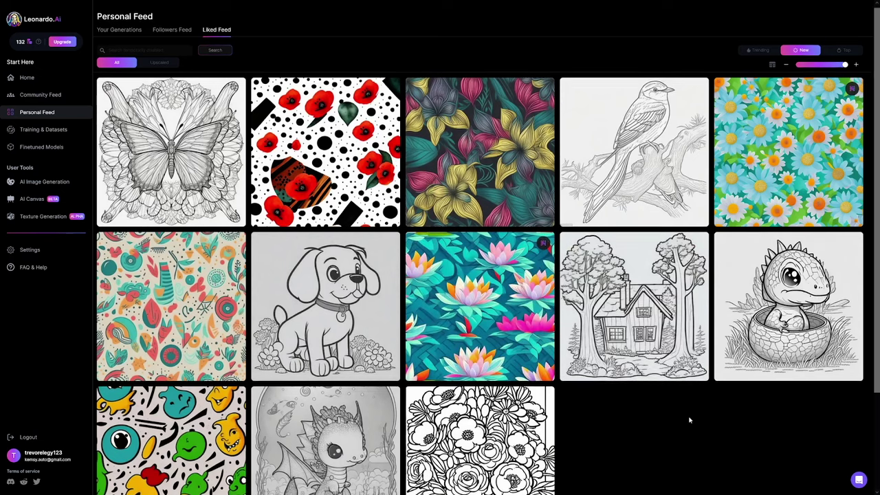
scroll(689, 418, down, 1)
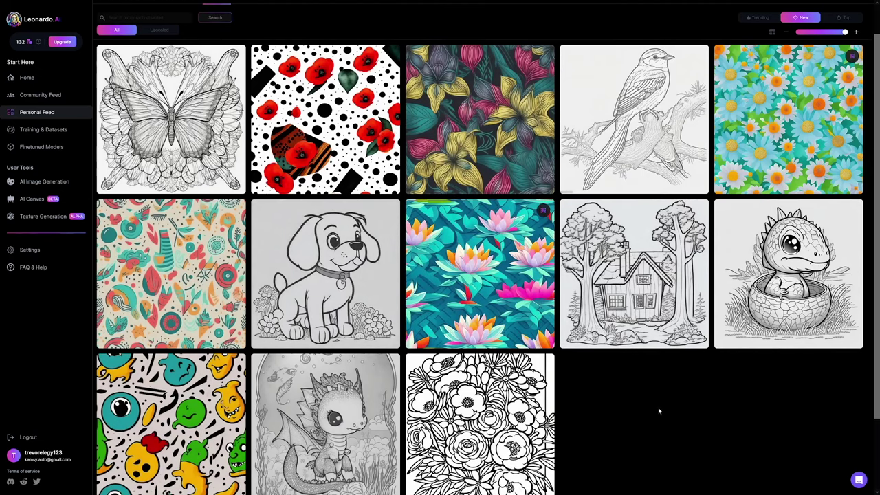
scroll(630, 409, up, 1)
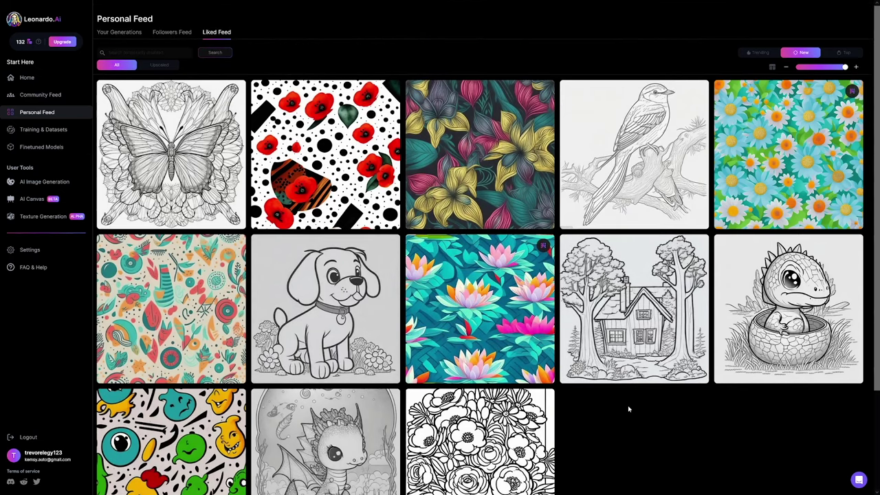
scroll(628, 409, down, 1)
click(279, 289)
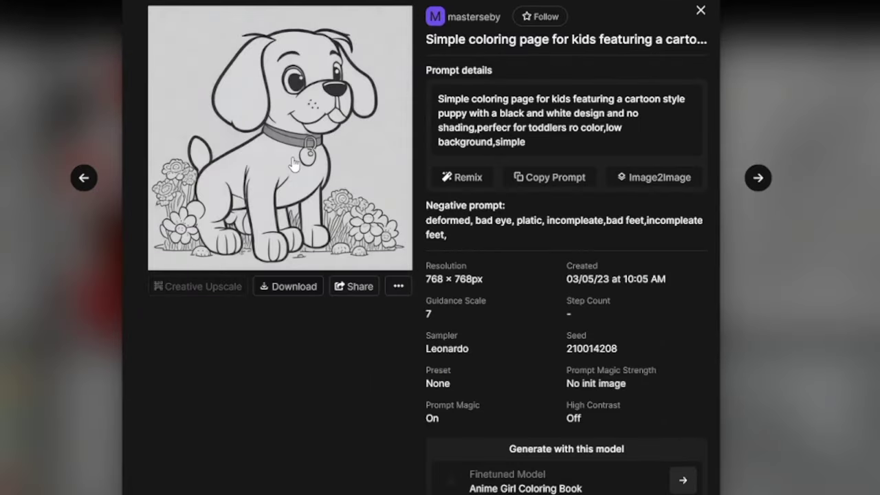
Step: Copy the puppy prompt, paste it over 'hot countryside and cows', and generate
click(550, 181)
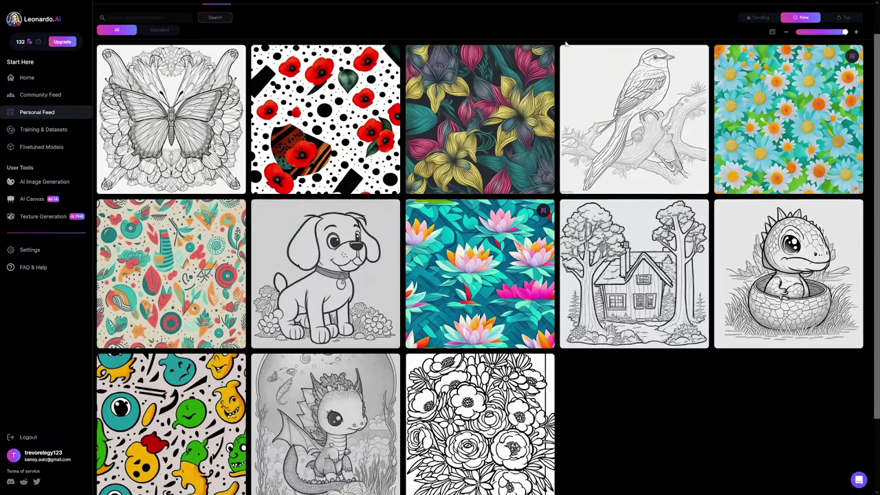
click(41, 181)
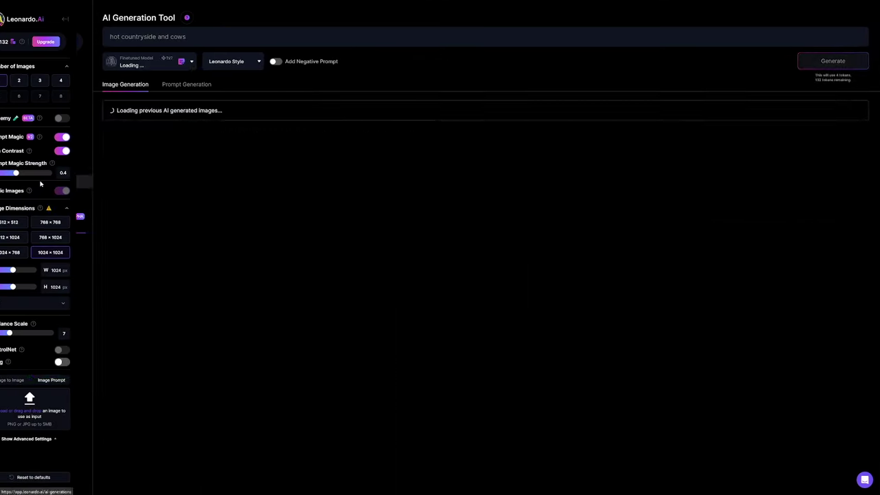
drag(187, 36, 99, 41)
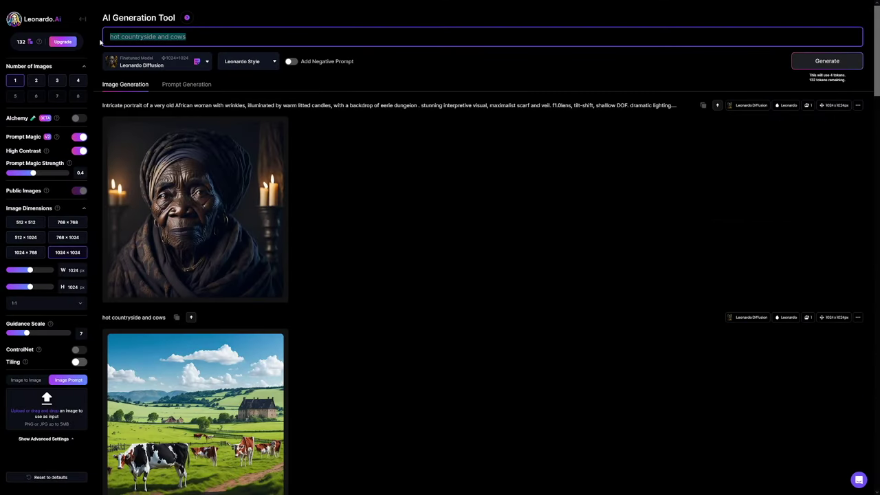
key(ctrl+v)
key(Return)
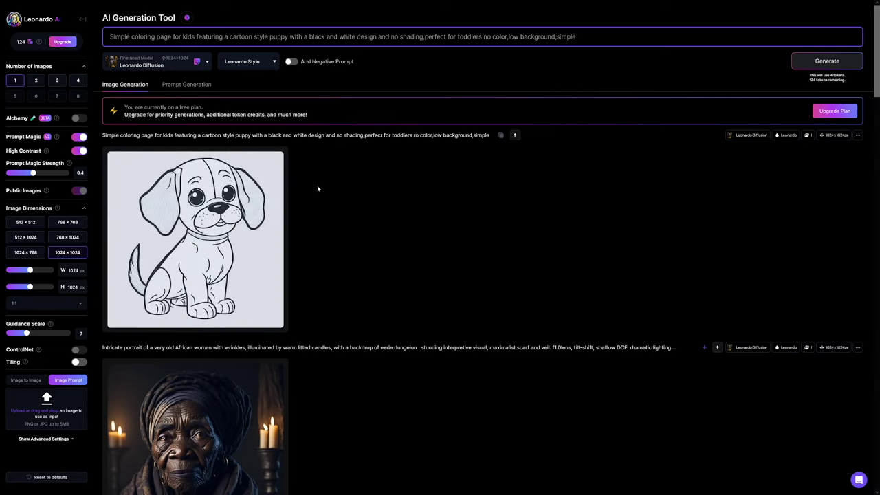
mouse_move(215, 186)
Step: Back in the Liked Feed, view the baby dragon coloring page's details and prompt
key(alt+Left)
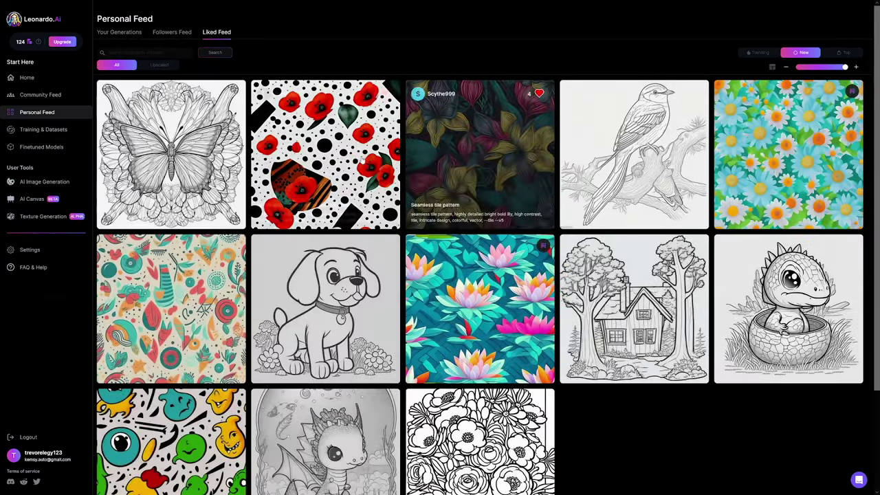
scroll(566, 326, down, 1)
scroll(575, 330, down, 1)
click(341, 336)
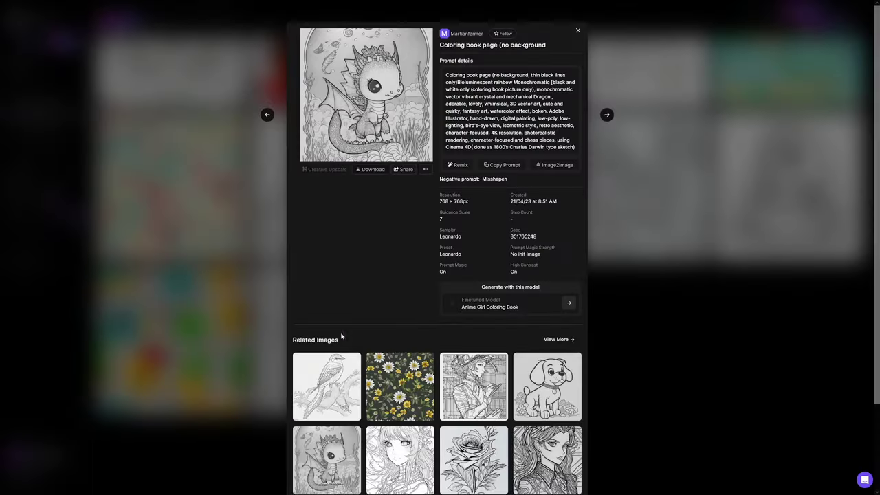
key(Escape)
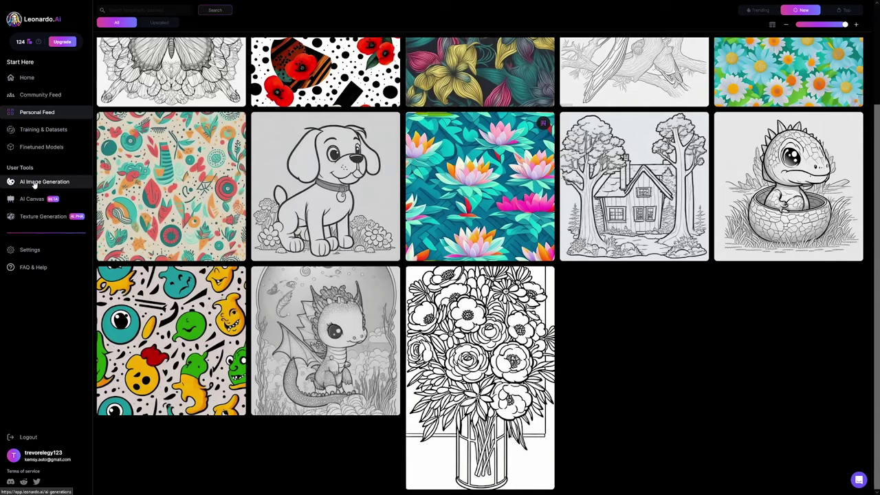
Step: In AI Image Generation, replace the prompt with the dragon prompt and view the generated dragon full size
click(41, 224)
drag(578, 36, 110, 37)
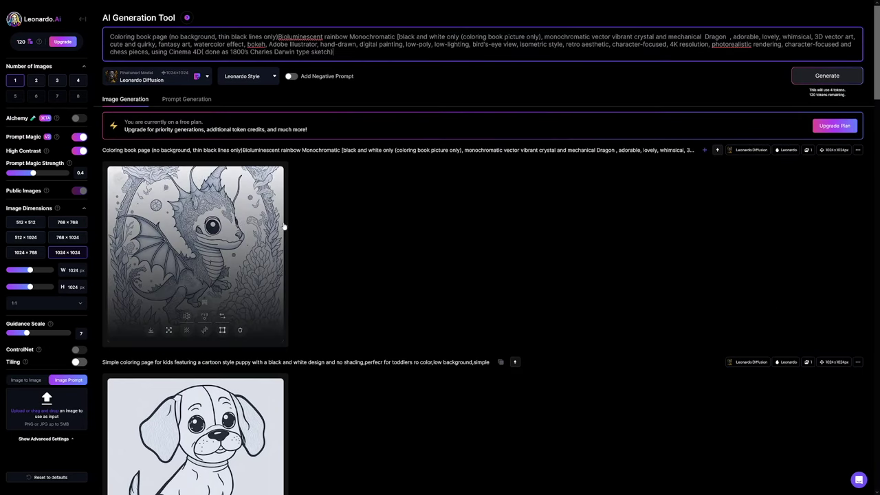
click(275, 203)
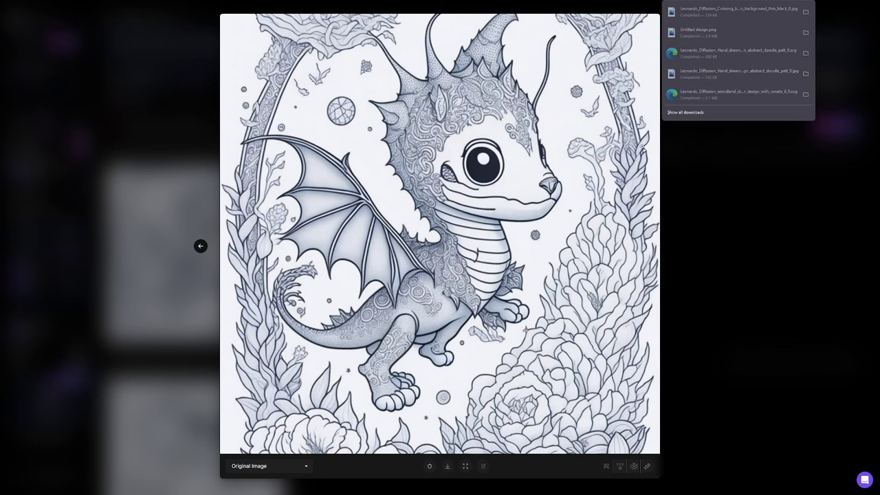
Step: Dismiss the full-size baby dragon image viewer
click(716, 176)
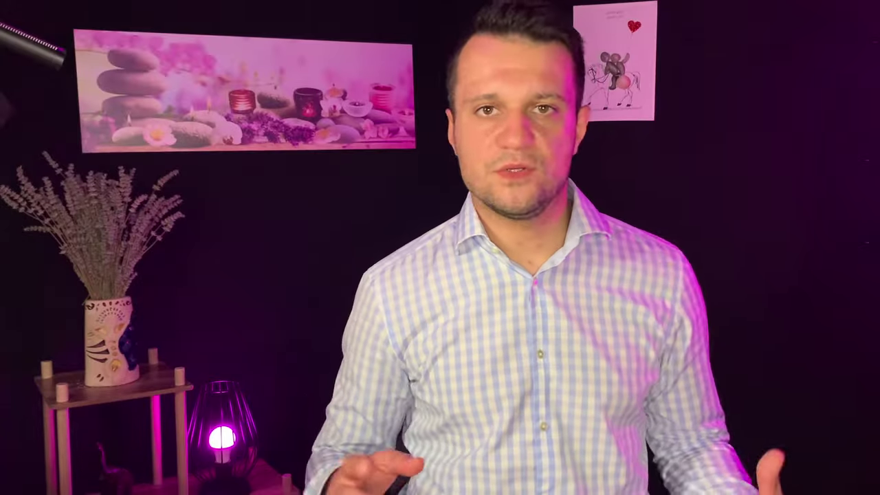